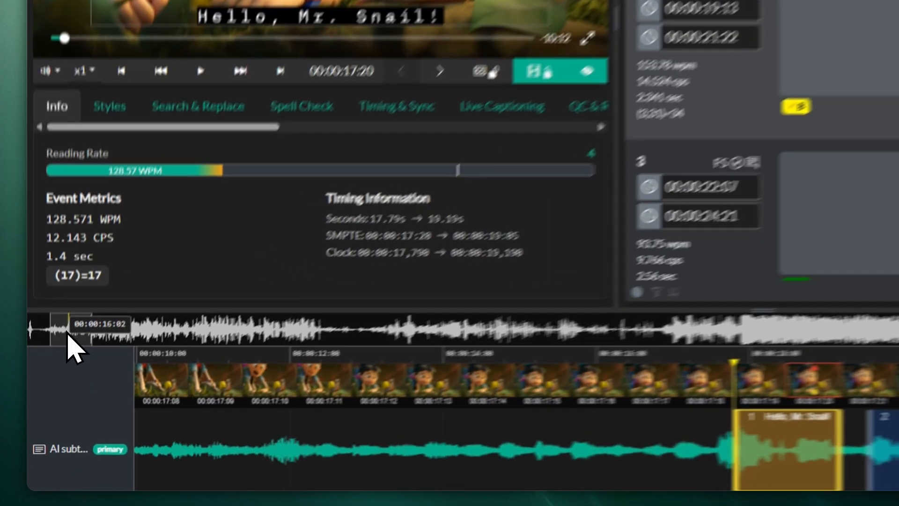
# Shift subtitles 1–3 earlier together so subtitle 1 runs 00:00:17:12 to 00:00:19:08.
pyautogui.moveTo(50, 398)
pyautogui.mouseDown()
pyautogui.moveTo(111, 399)
pyautogui.moveTo(51, 397)
pyautogui.mouseUp()
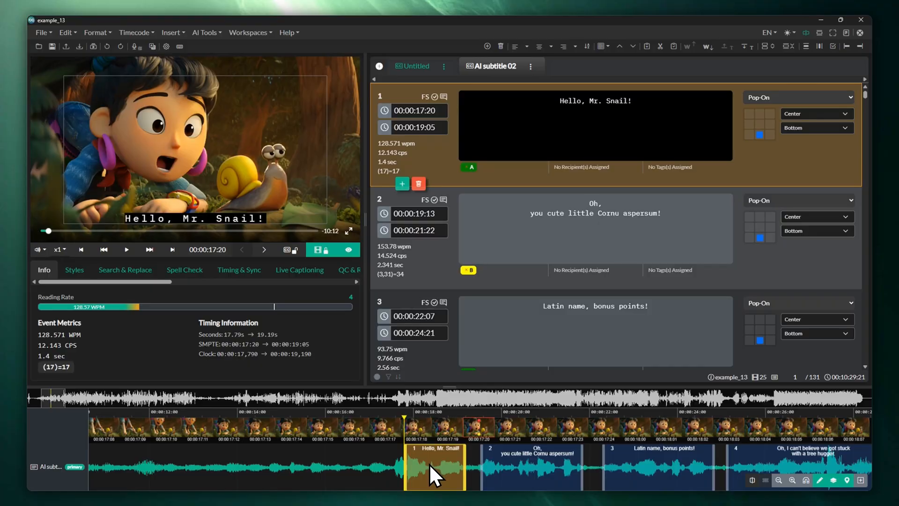
pyautogui.moveTo(432, 464); pyautogui.dragTo(370, 467)
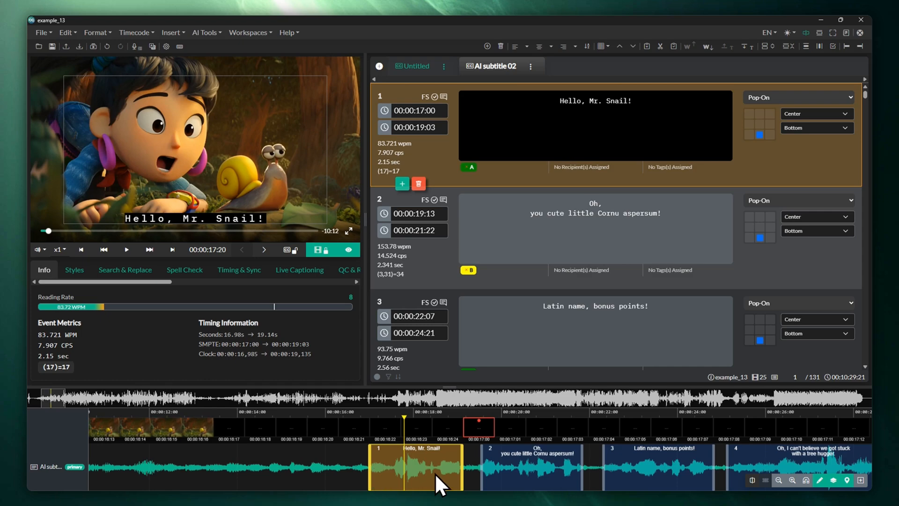
pyautogui.moveTo(455, 468); pyautogui.dragTo(477, 467)
pyautogui.keyDown('ctrl'); pyautogui.click(539, 464); pyautogui.keyUp('ctrl')
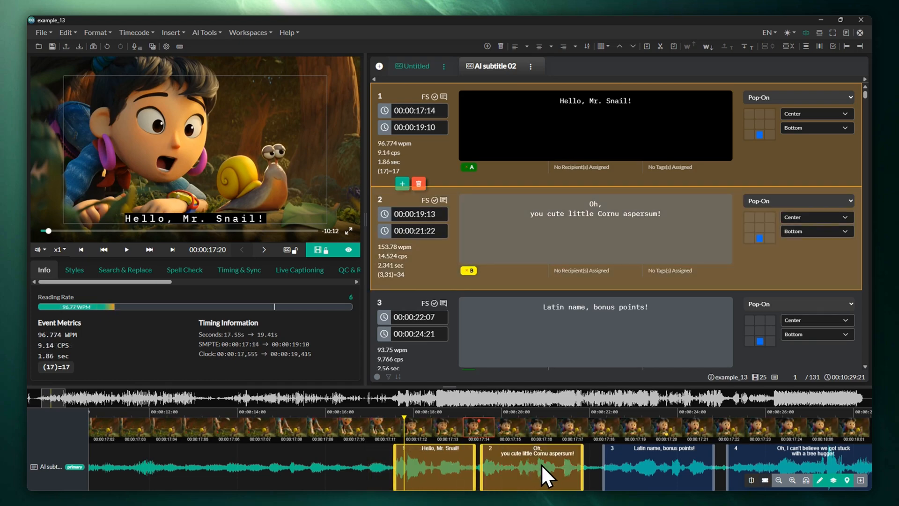
pyautogui.keyDown('ctrl'); pyautogui.click(631, 462); pyautogui.keyUp('ctrl')
pyautogui.moveTo(437, 462)
pyautogui.mouseDown()
pyautogui.moveTo(361, 463)
pyautogui.moveTo(432, 462)
pyautogui.mouseUp()
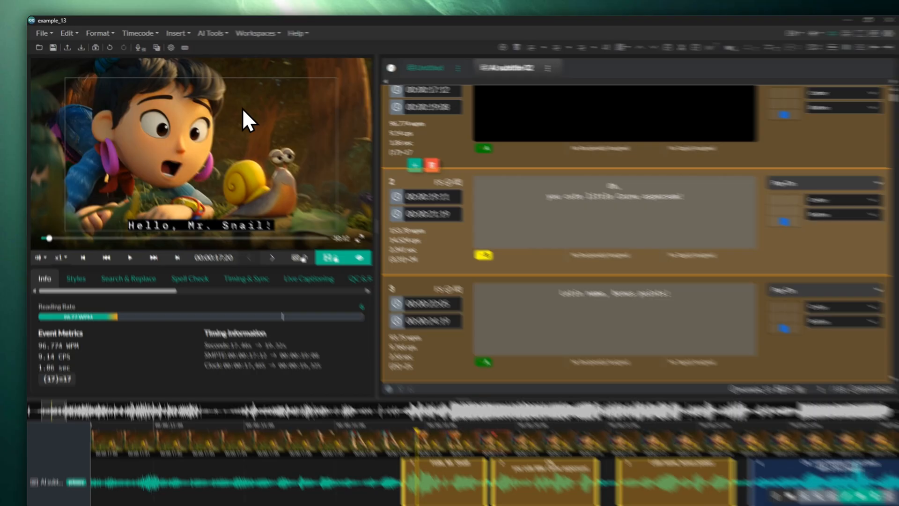
# Detect shot changes at medium sensitivity and trim subtitle 4 to end at Shot Change 2 (00:00:27:05).
pyautogui.click(207, 33)
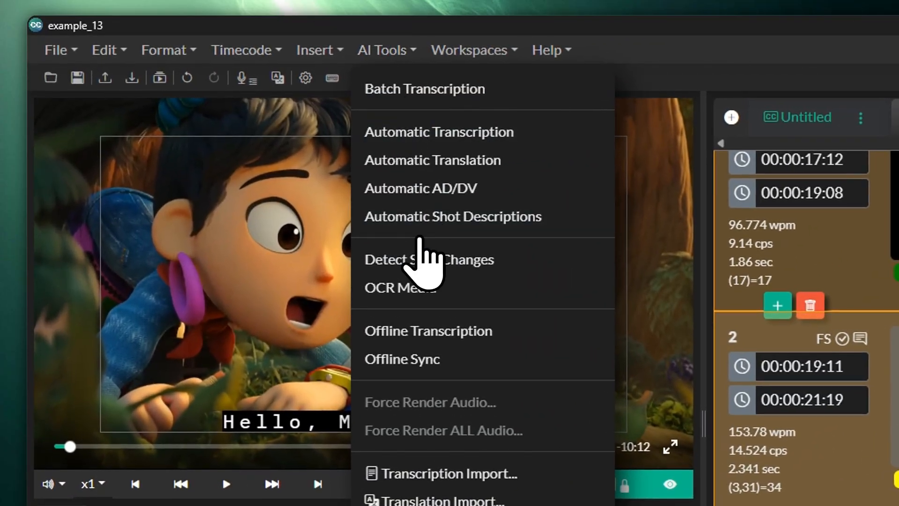
pyautogui.click(433, 258)
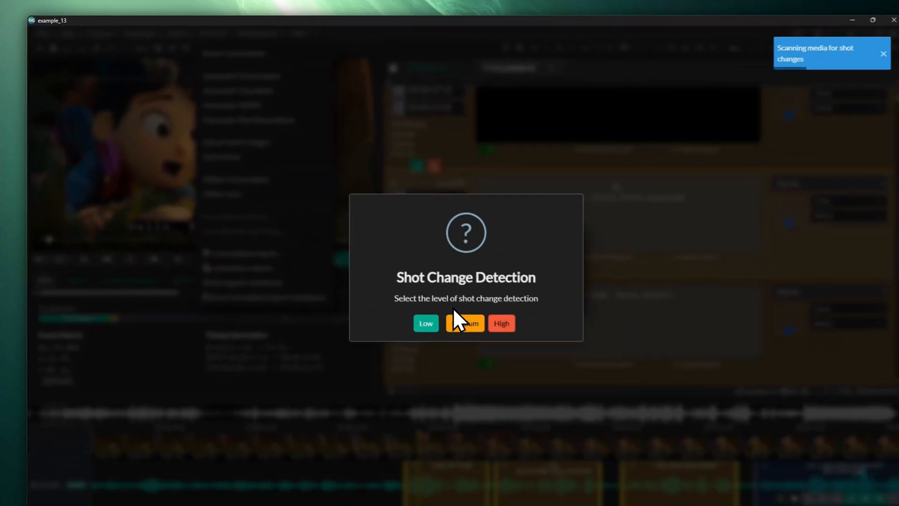
pyautogui.click(455, 311)
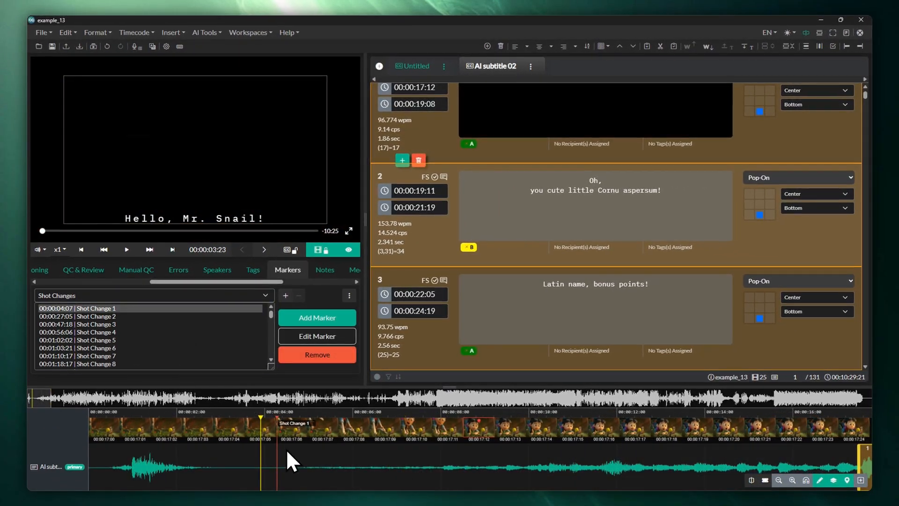
pyautogui.click(291, 457)
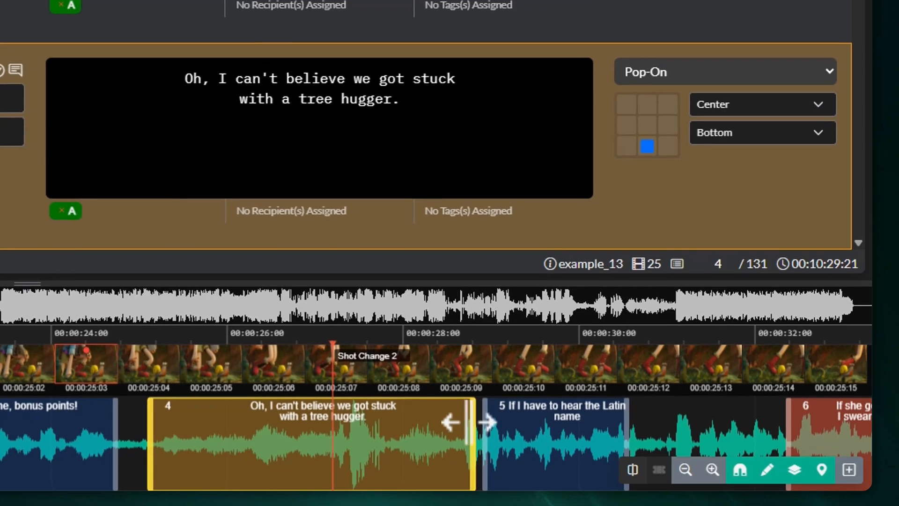
pyautogui.moveTo(468, 423); pyautogui.dragTo(375, 424)
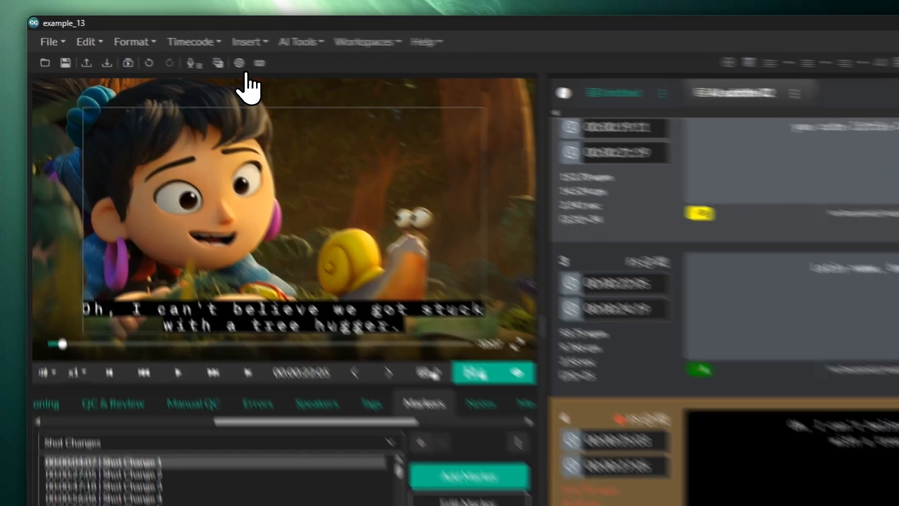
pyautogui.click(166, 47)
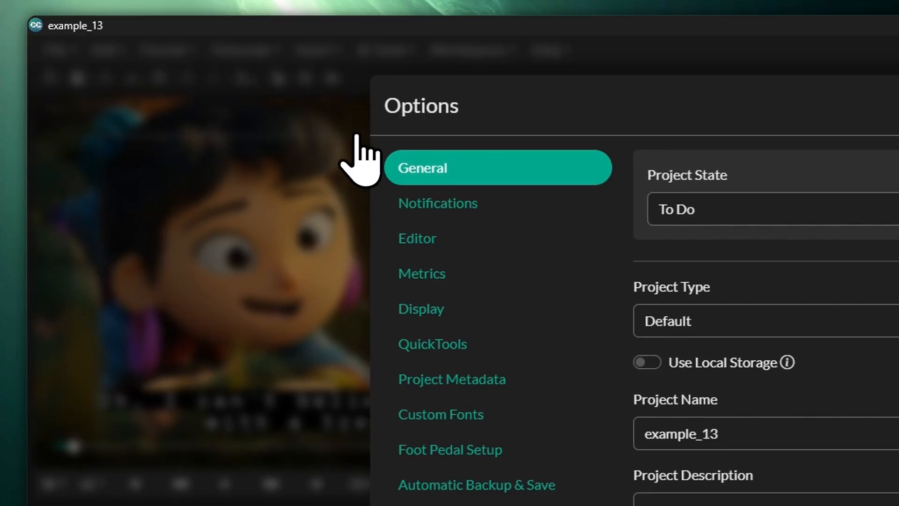
pyautogui.click(435, 238)
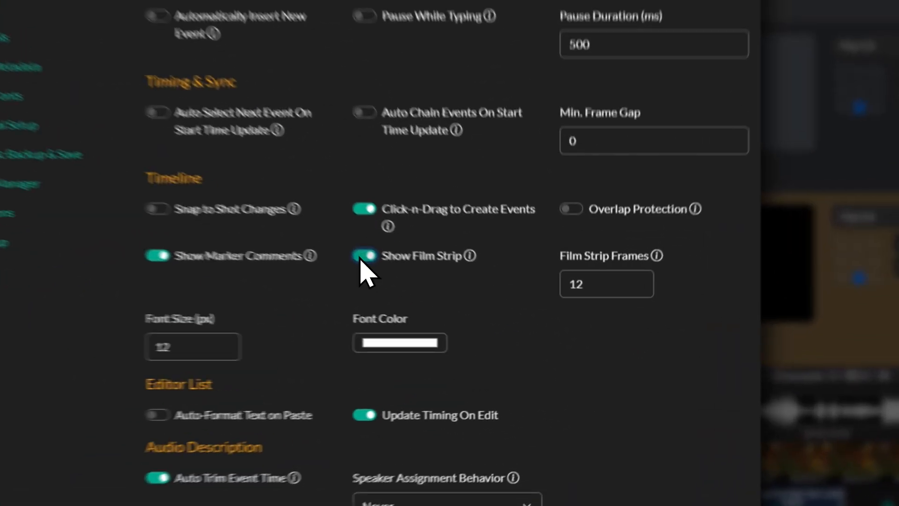
pyautogui.click(462, 304)
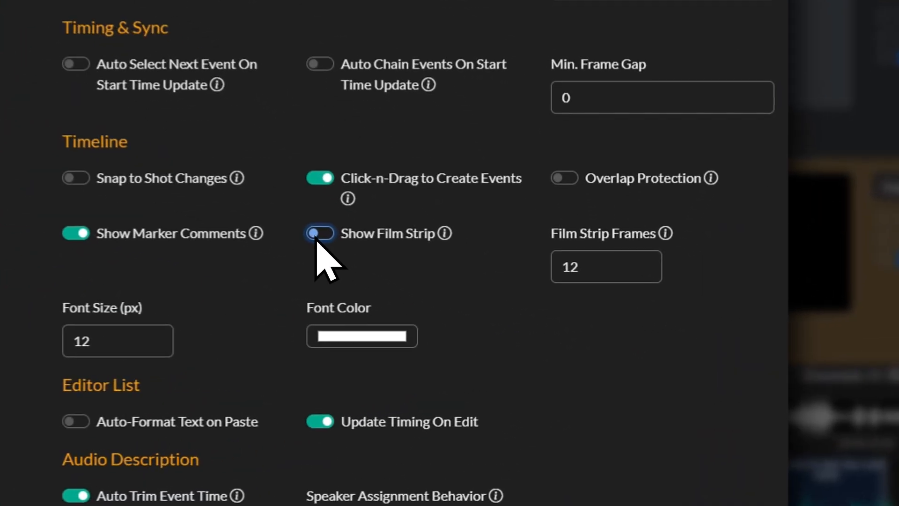
pyautogui.click(462, 304)
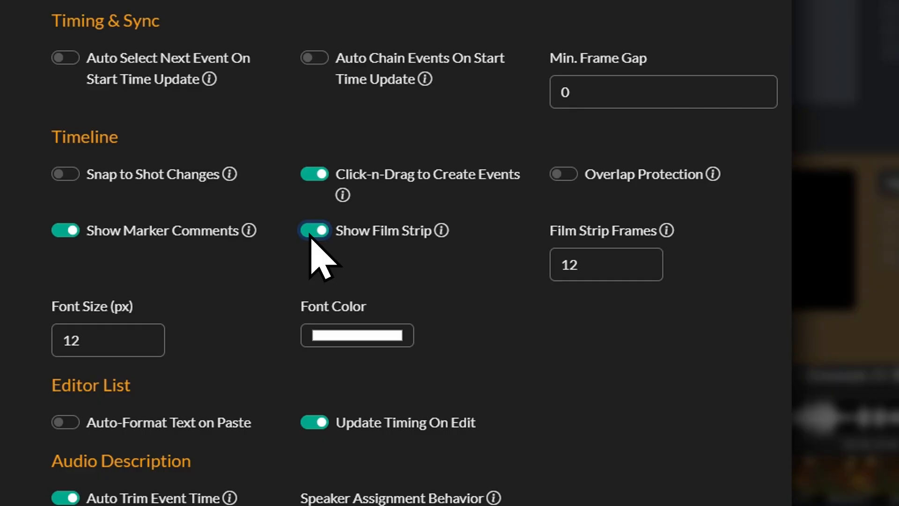
pyautogui.moveTo(582, 261); pyautogui.dragTo(556, 260)
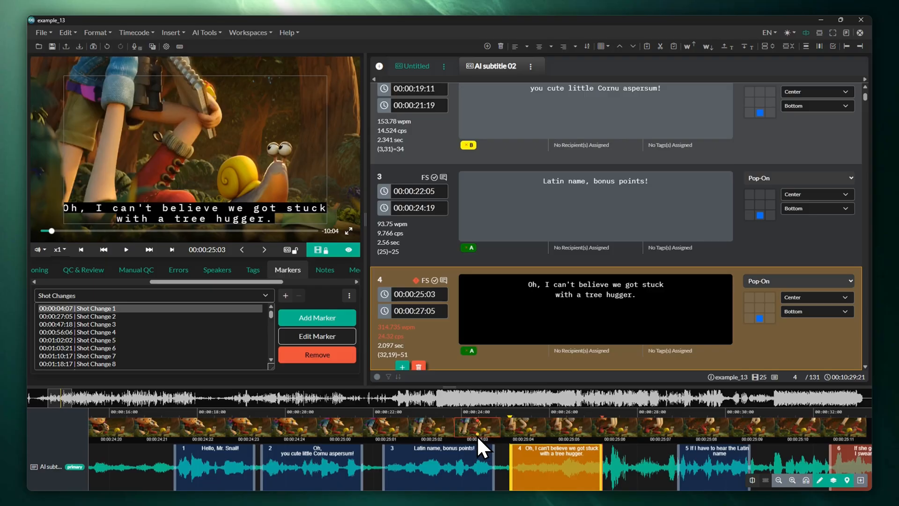
pyautogui.press('Left')
pyautogui.press('Left')
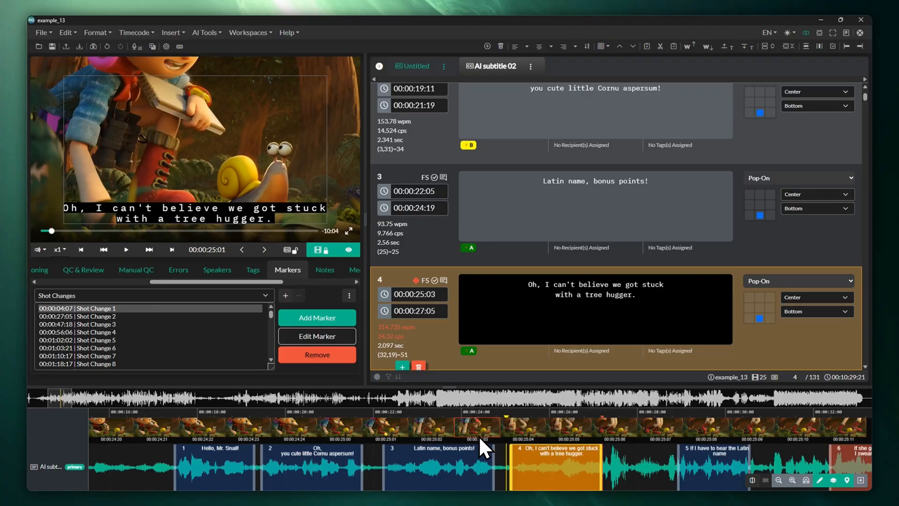
pyautogui.press('Left')
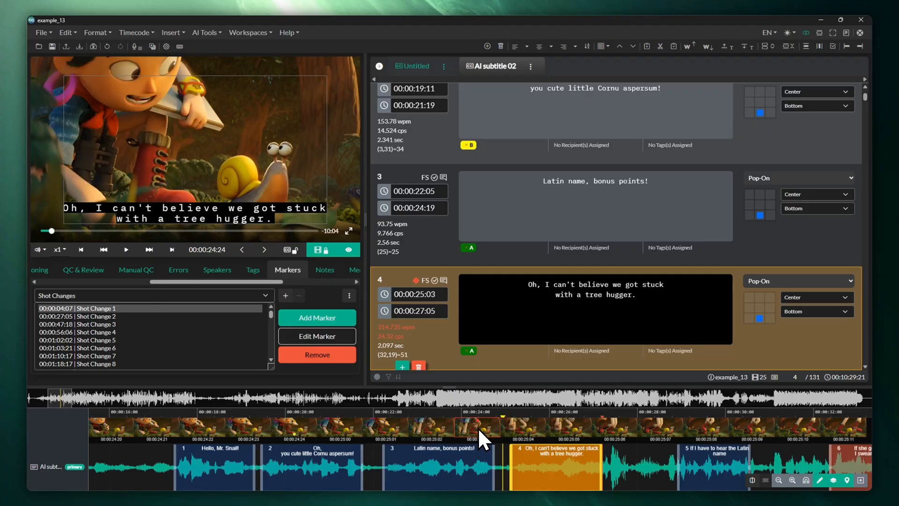
pyautogui.press('Right')
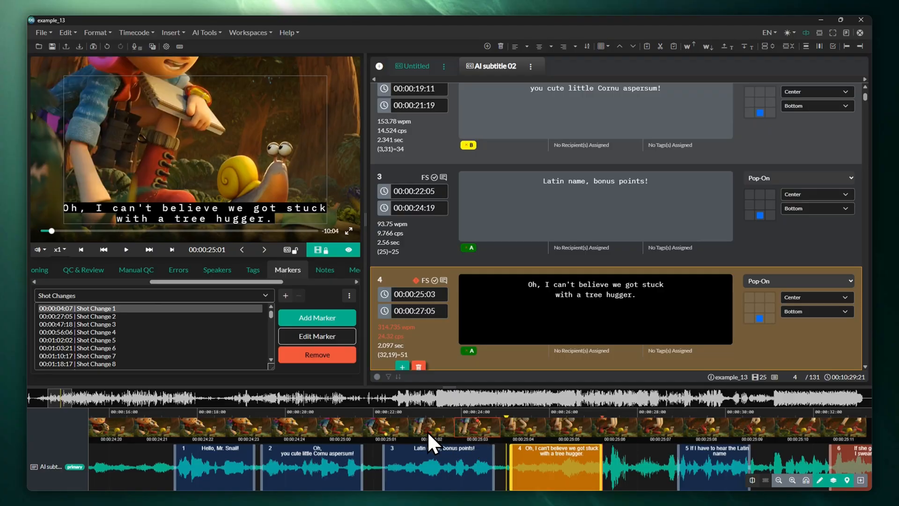
pyautogui.click(386, 432)
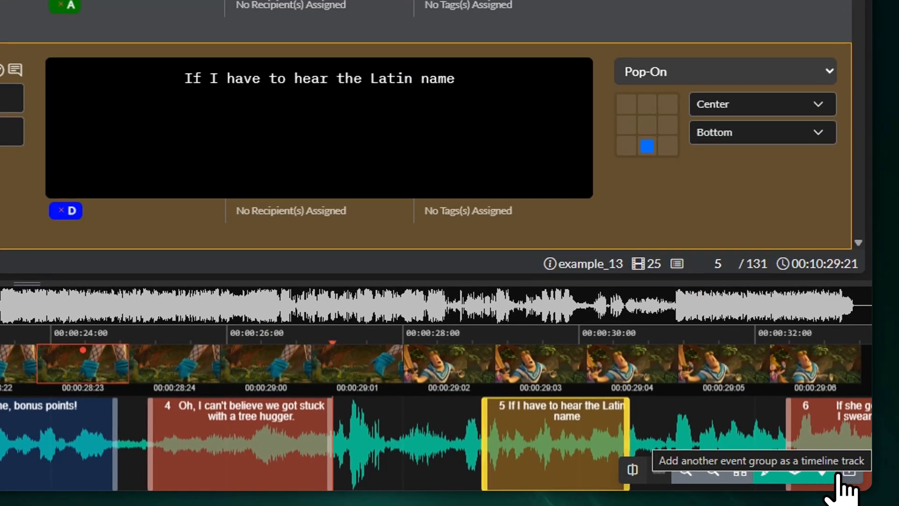
# Zoom the timeline to show subtitles 4–6 and split subtitle 5 at the playhead.
pyautogui.click(856, 481)
pyautogui.click(838, 474)
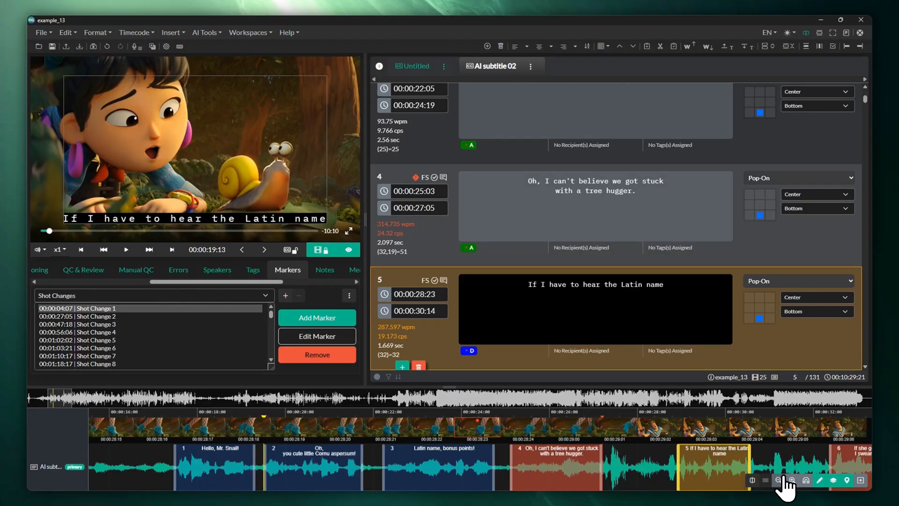
pyautogui.click(790, 481)
pyautogui.click(778, 481)
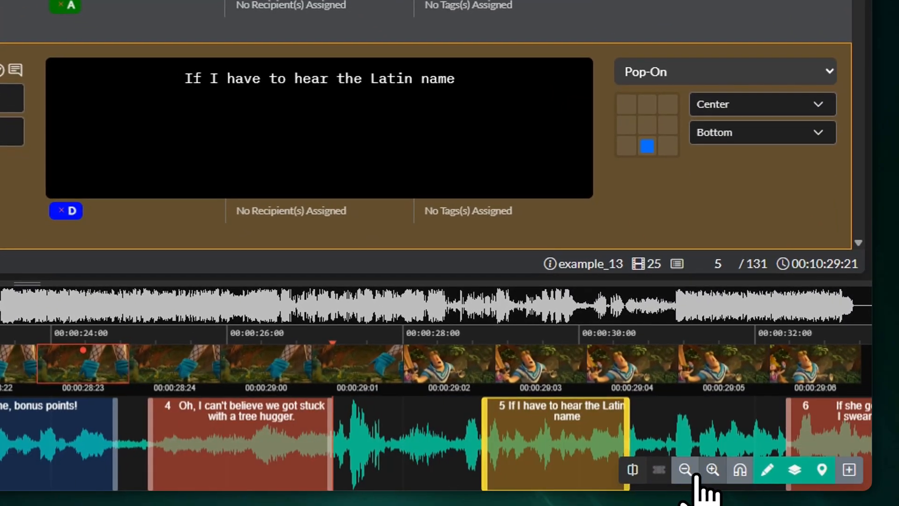
pyautogui.click(790, 481)
pyautogui.click(684, 471)
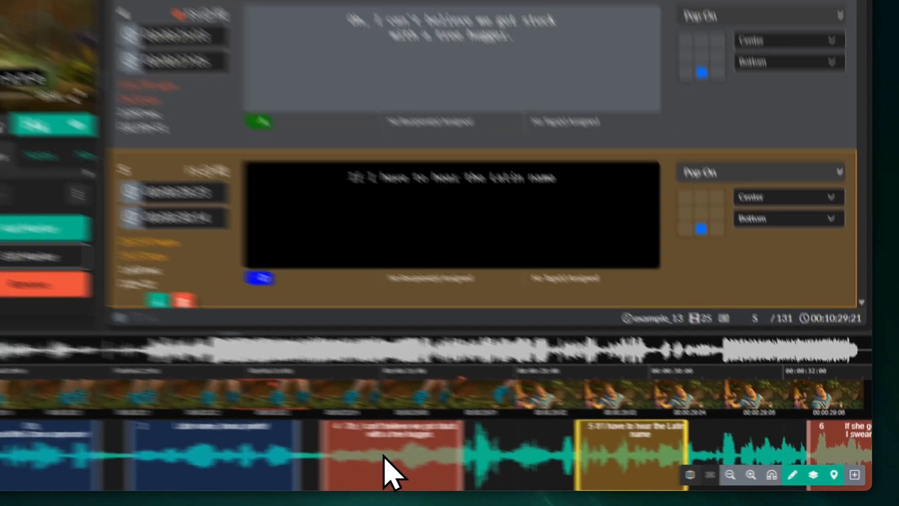
pyautogui.scroll(-3, 195, 457)
pyautogui.scroll(5, 533, 470)
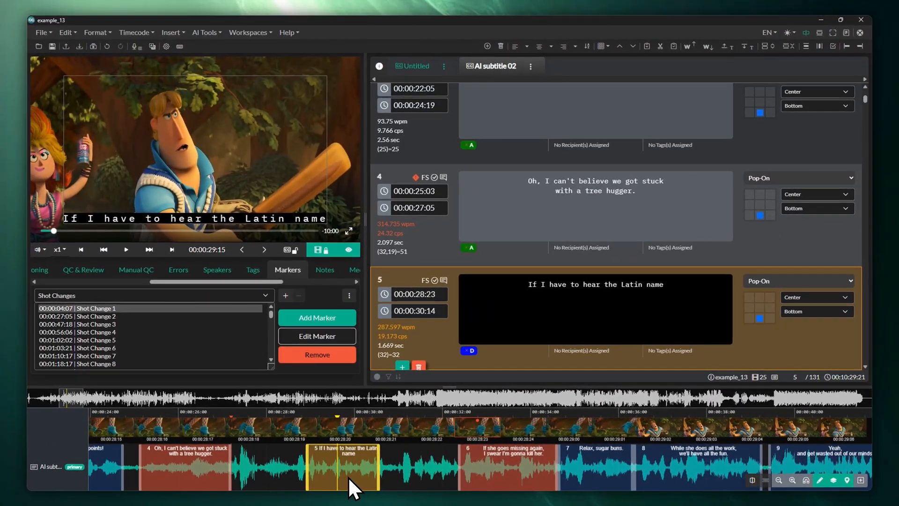
pyautogui.click(752, 480)
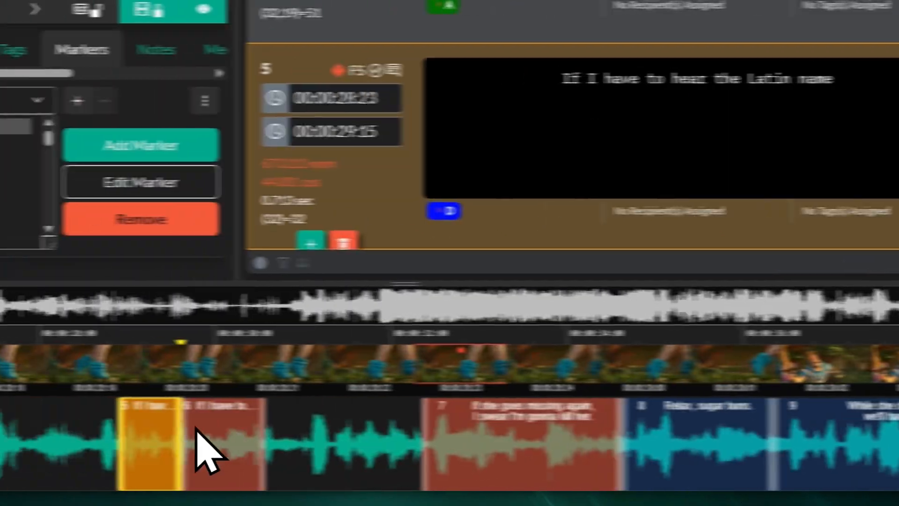
pyautogui.click(340, 464)
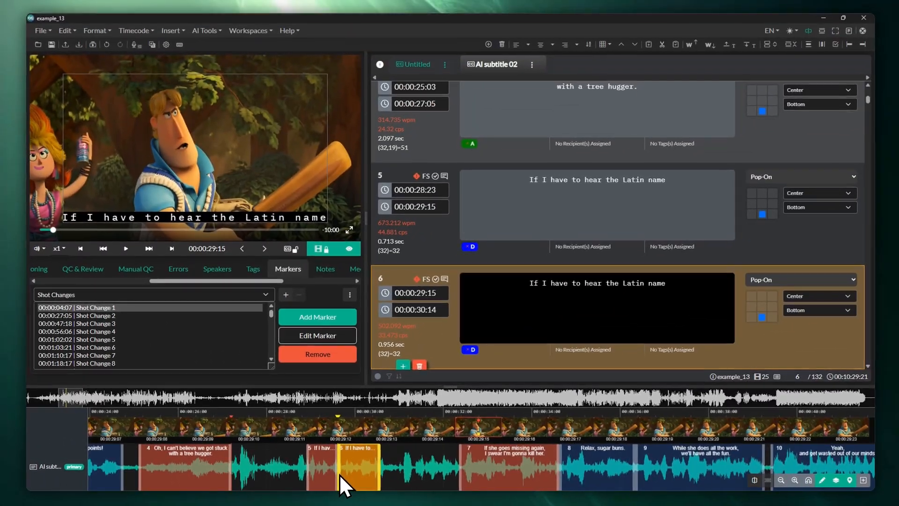
# Merge the duplicate Latin name events 5 and 6 and delete the repeated second line.
pyautogui.click(435, 458)
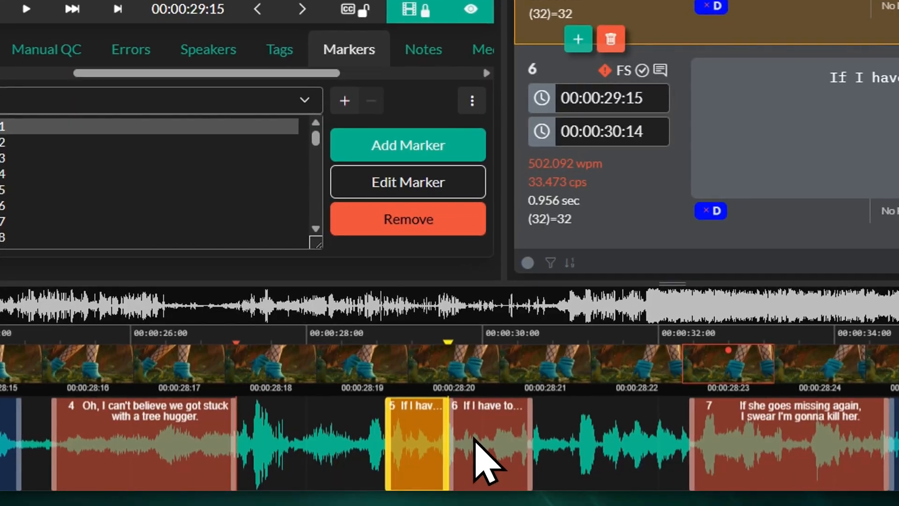
pyautogui.keyDown('shift'); pyautogui.click(478, 445); pyautogui.keyUp('shift')
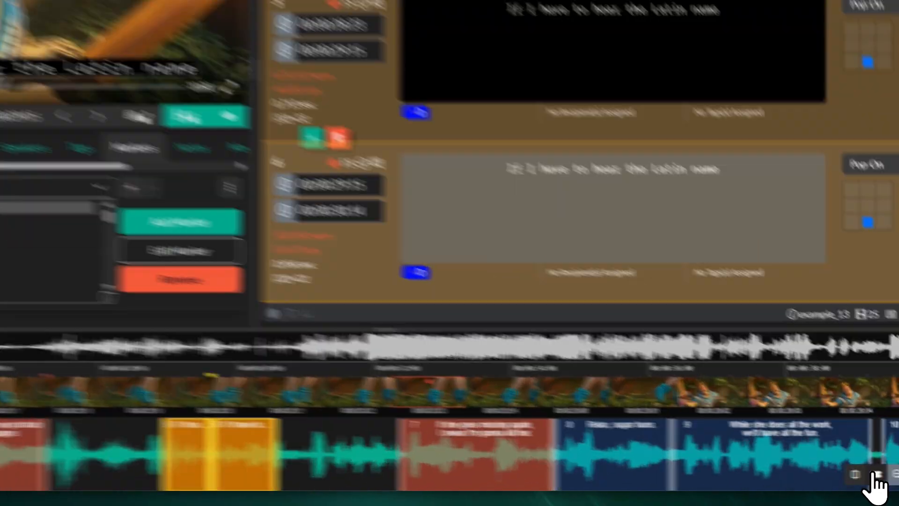
pyautogui.click(876, 474)
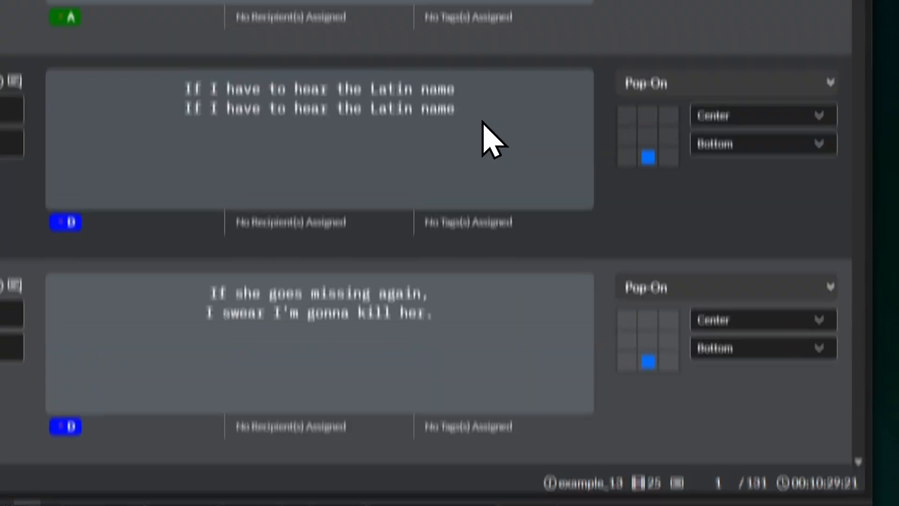
pyautogui.click(474, 176)
pyautogui.moveTo(474, 177); pyautogui.dragTo(485, 217)
pyautogui.press('BackSpace')
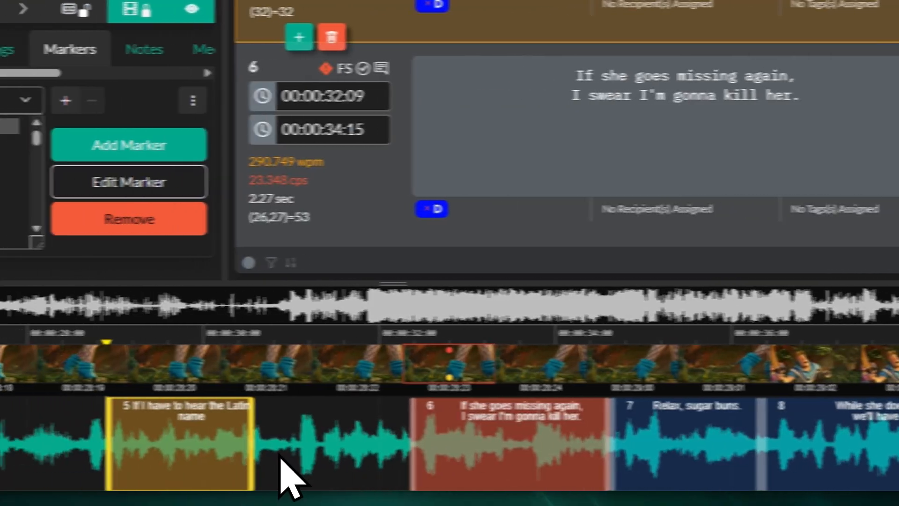
# Create a new event after event 5 with the text 'Insert New Event'.
pyautogui.moveTo(265, 456); pyautogui.dragTo(398, 449)
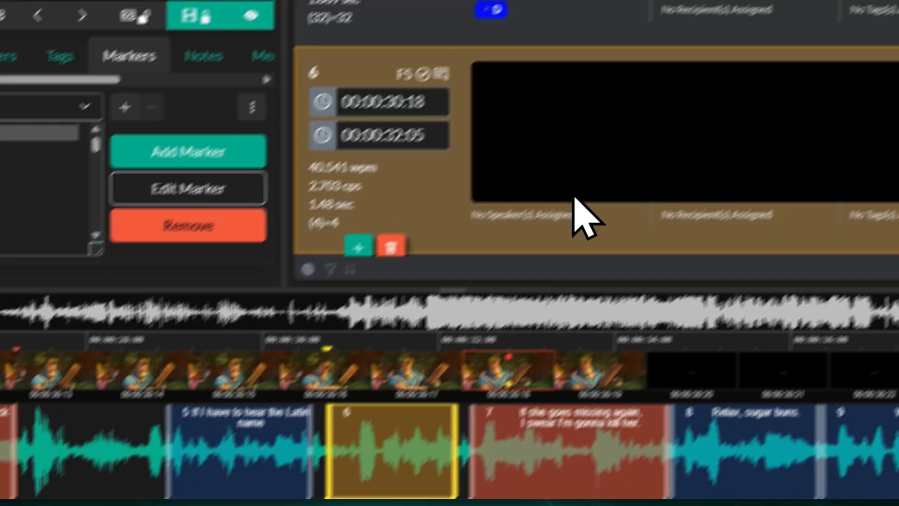
pyautogui.click(648, 84)
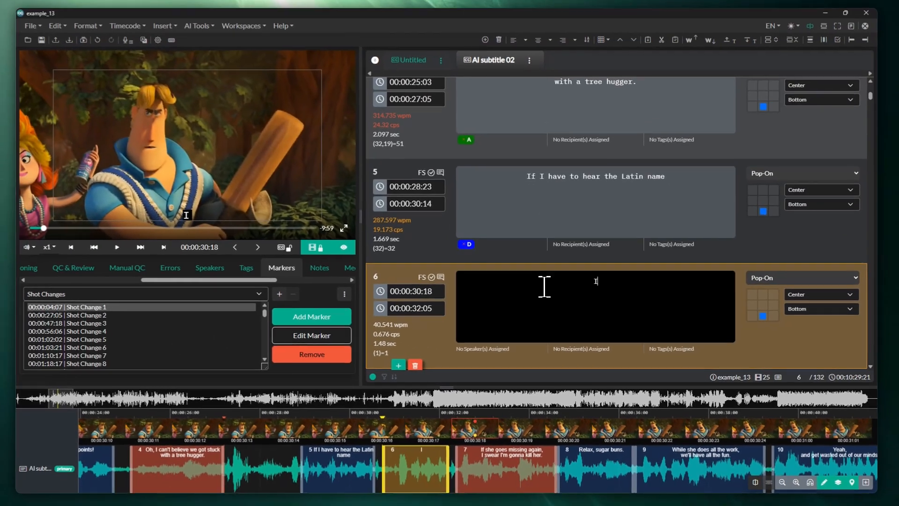
pyautogui.write('Insert New Event')
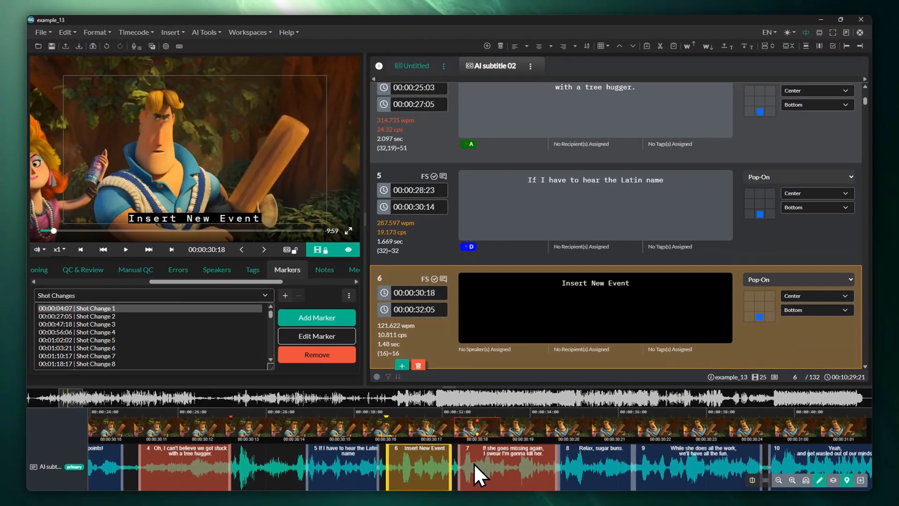
# Move the 'If she goes missing again' event's start to 00:00:32:10, against the new event.
pyautogui.click(459, 475)
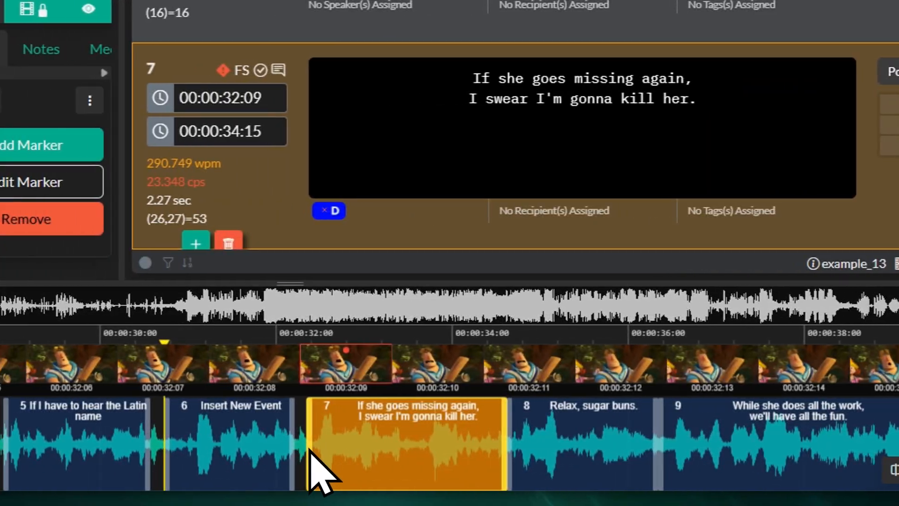
pyautogui.moveTo(242, 449); pyautogui.dragTo(238, 449)
pyautogui.moveTo(313, 448); pyautogui.dragTo(292, 451)
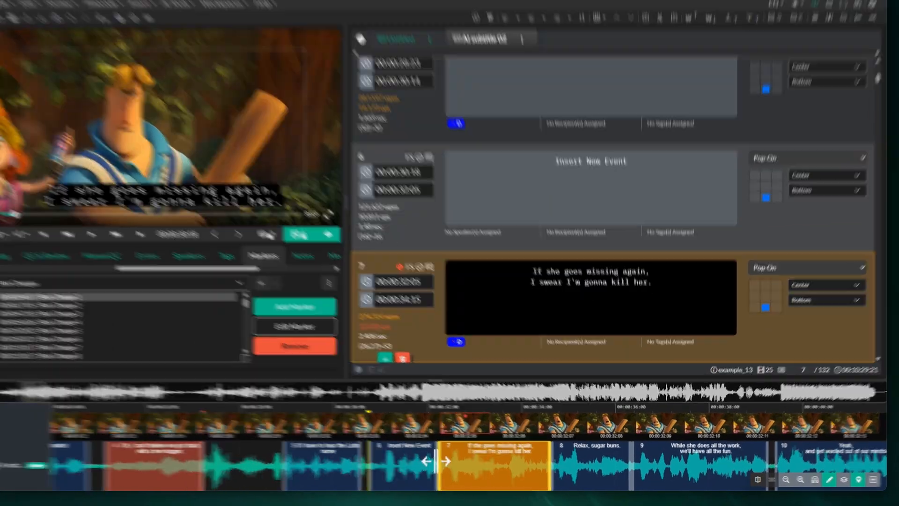
pyautogui.moveTo(436, 461); pyautogui.dragTo(458, 461)
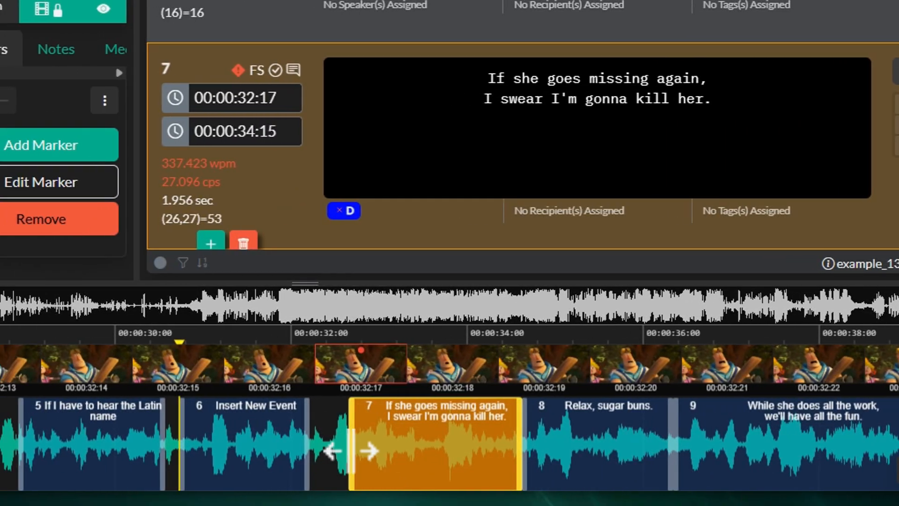
pyautogui.moveTo(69, 450); pyautogui.dragTo(55, 450)
pyautogui.moveTo(335, 451); pyautogui.dragTo(268, 468)
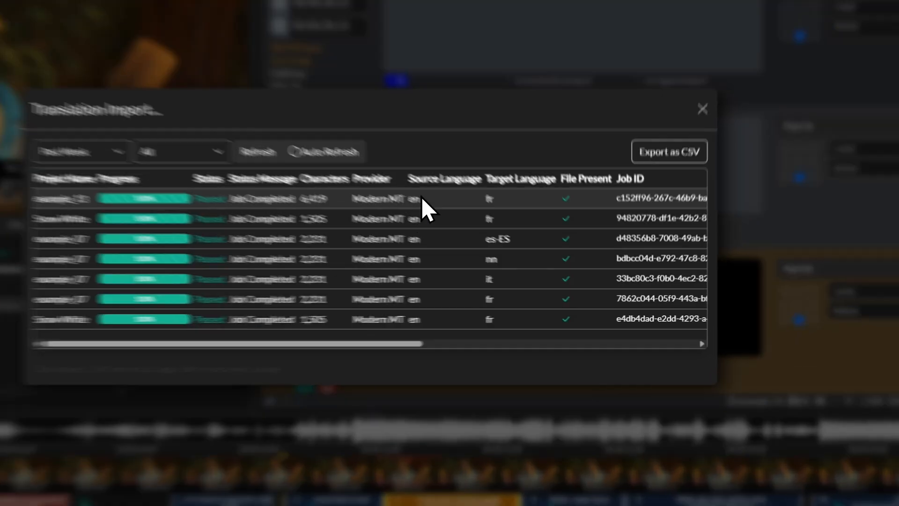
# Import the example_13 French translation and add it as a second track on the AI subtitle 02 timeline.
pyautogui.click(487, 230)
pyautogui.click(643, 354)
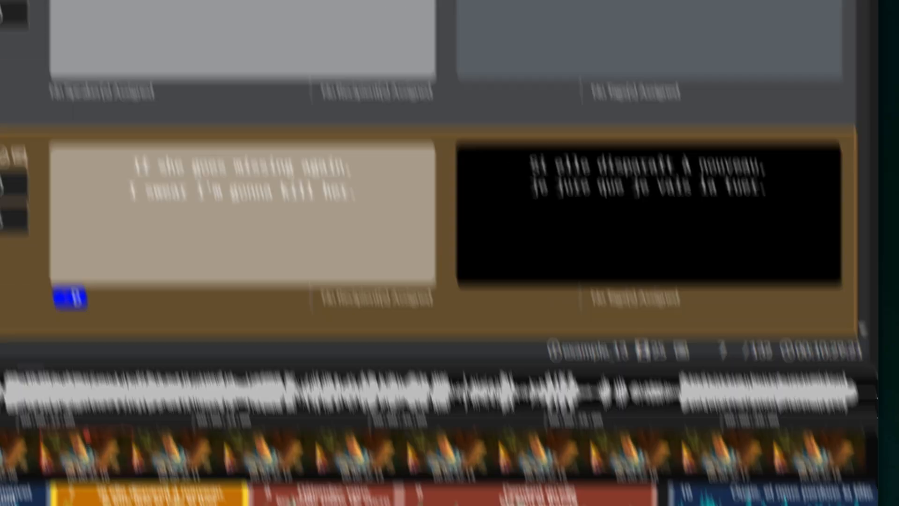
pyautogui.click(290, 91)
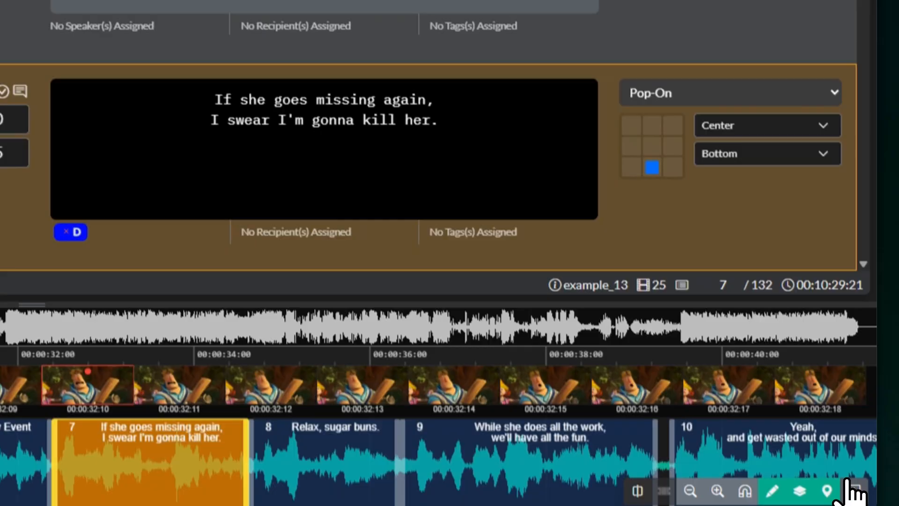
pyautogui.click(853, 482)
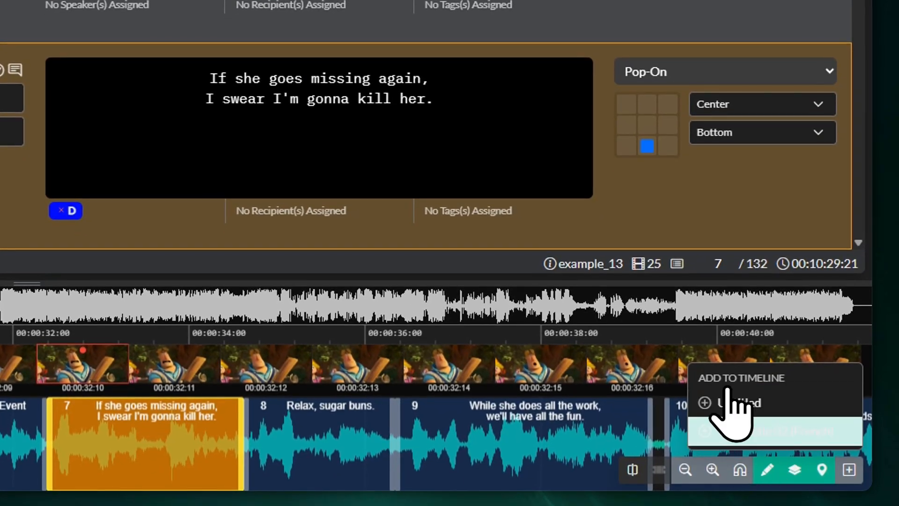
pyautogui.click(747, 431)
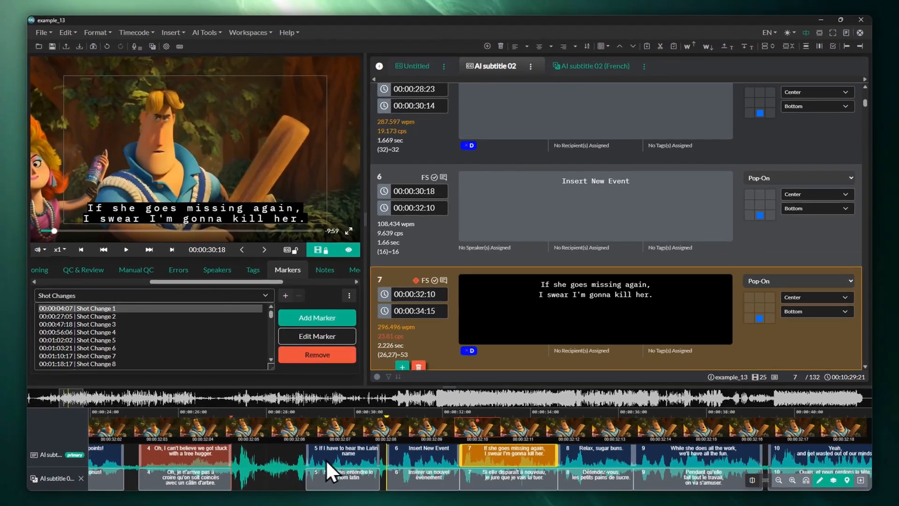
pyautogui.click(440, 454)
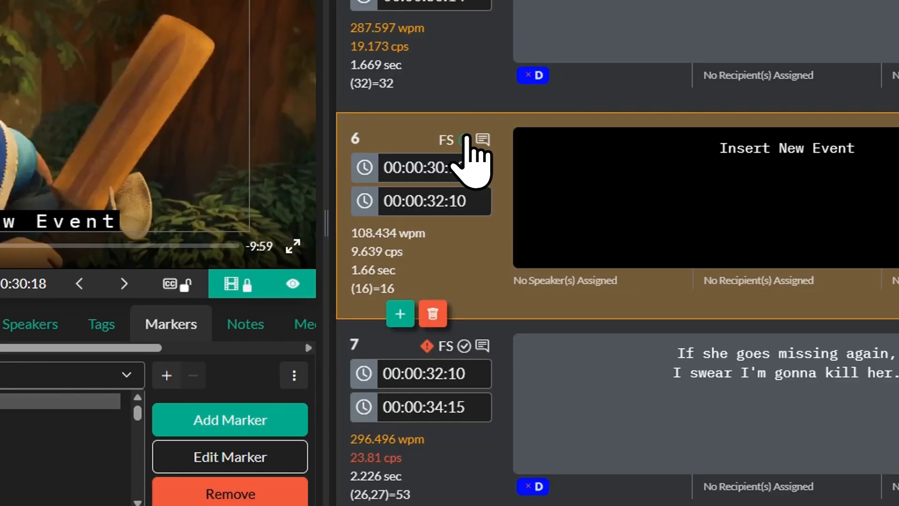
# Save the note 'This is a note' on the Insert New Event event and turn on its FS flag.
pyautogui.click(473, 144)
pyautogui.click(418, 194)
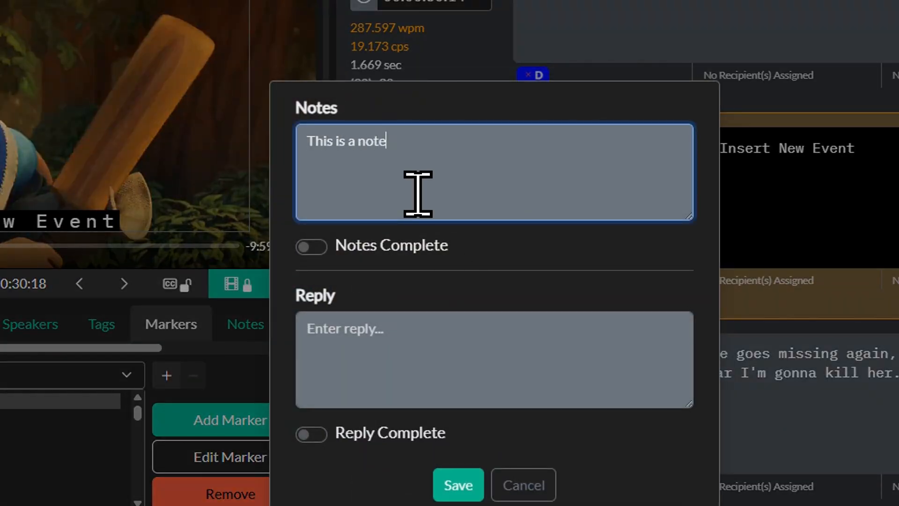
pyautogui.click(458, 484)
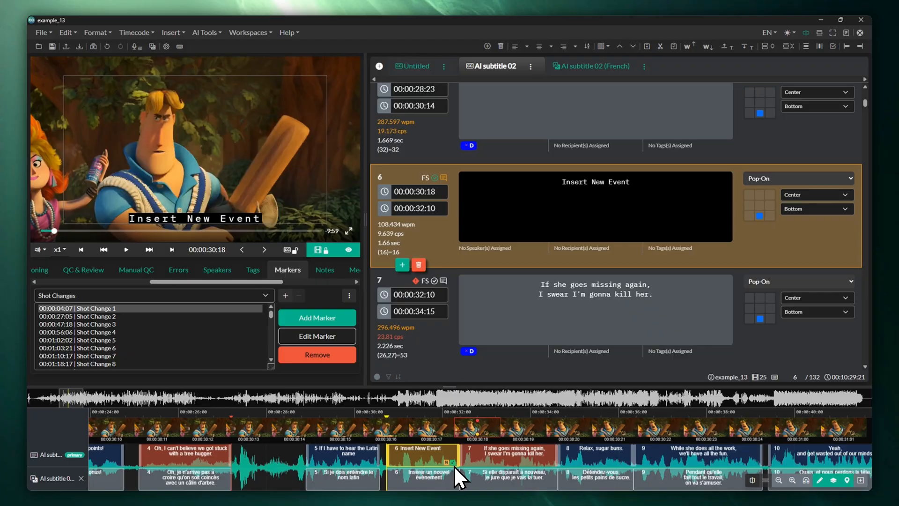
pyautogui.click(422, 179)
# Extend the tree hugger event to end at 00:00:27:19.
pyautogui.click(178, 457)
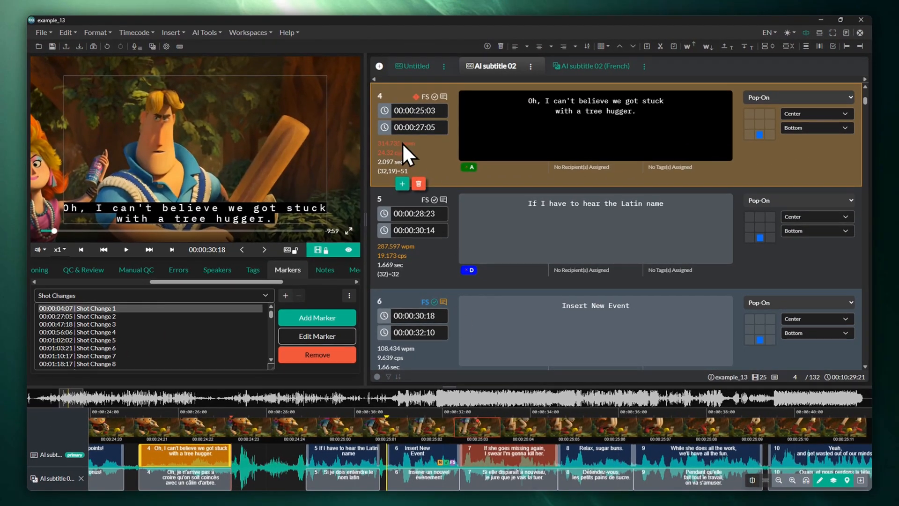
pyautogui.moveTo(406, 155); pyautogui.dragTo(380, 156)
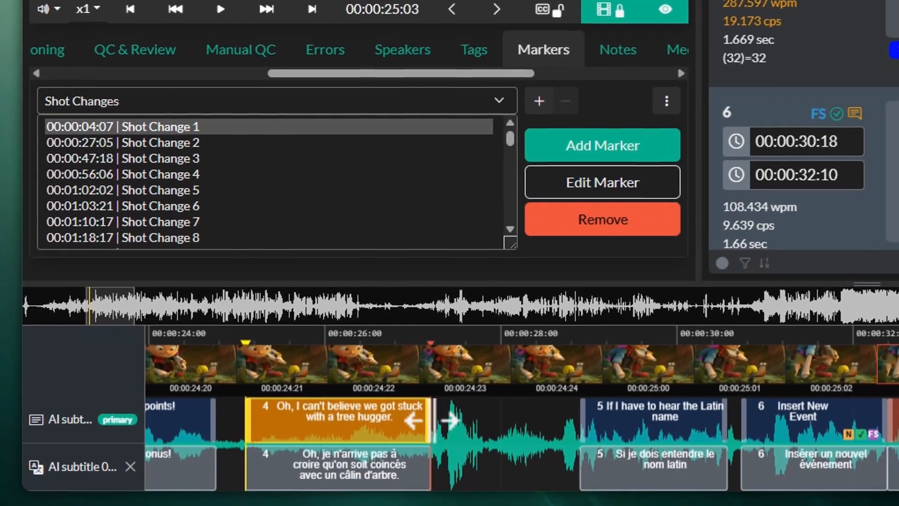
pyautogui.moveTo(430, 420); pyautogui.dragTo(477, 421)
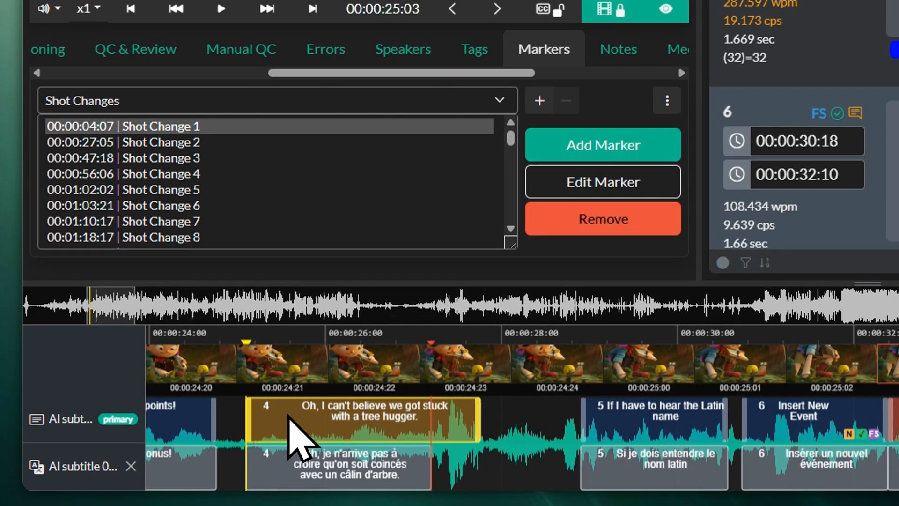
# Trim the Insert New Event event to end at 00:00:31:23, clearing the overlap with event 7.
pyautogui.click(632, 435)
pyautogui.click(301, 433)
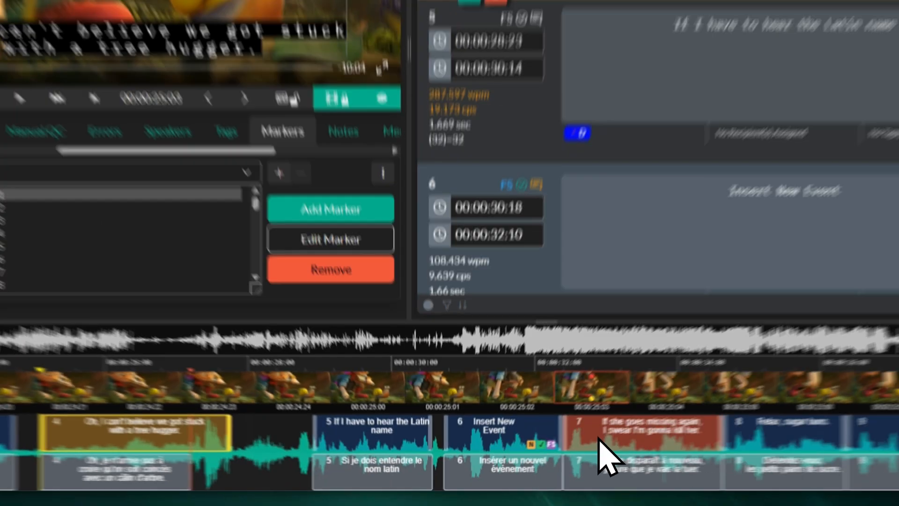
pyautogui.moveTo(562, 431); pyautogui.dragTo(543, 438)
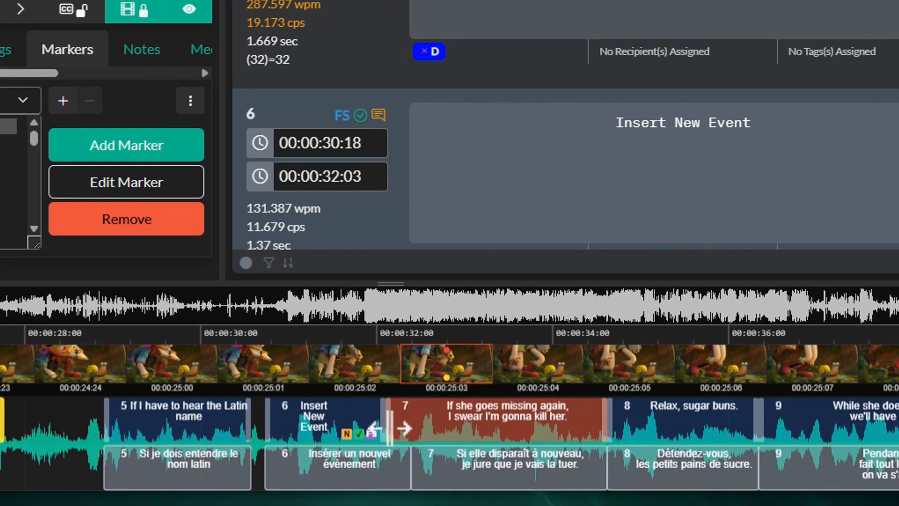
pyautogui.moveTo(389, 427); pyautogui.dragTo(373, 427)
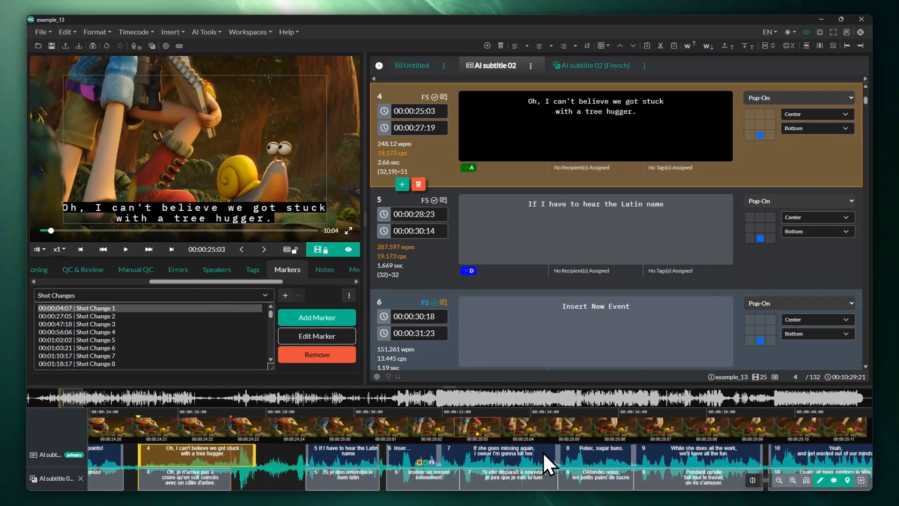